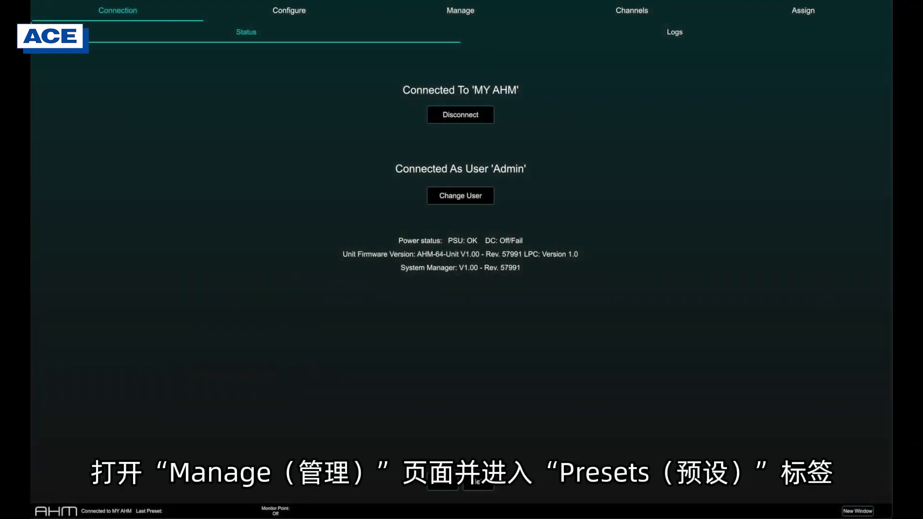
- Open the recall scope settings for preset 1: Doors Open
left_click(413, 14)
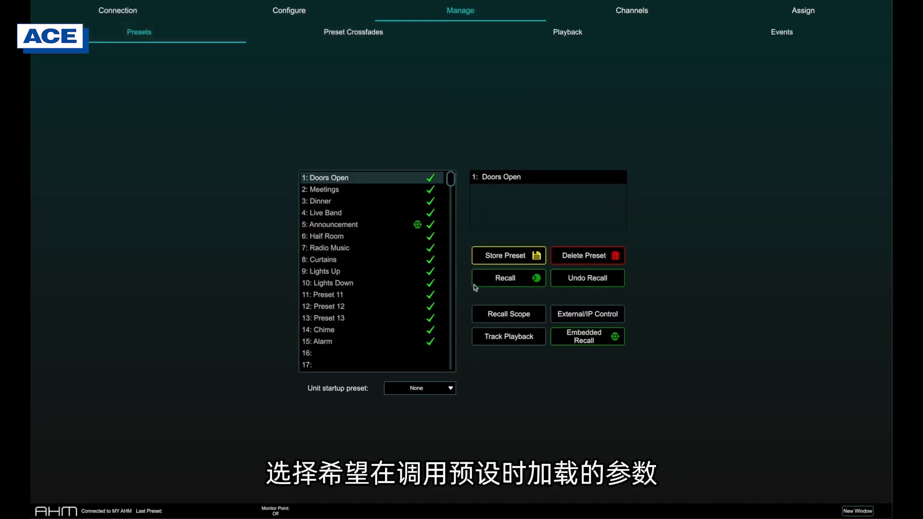
left_click(501, 315)
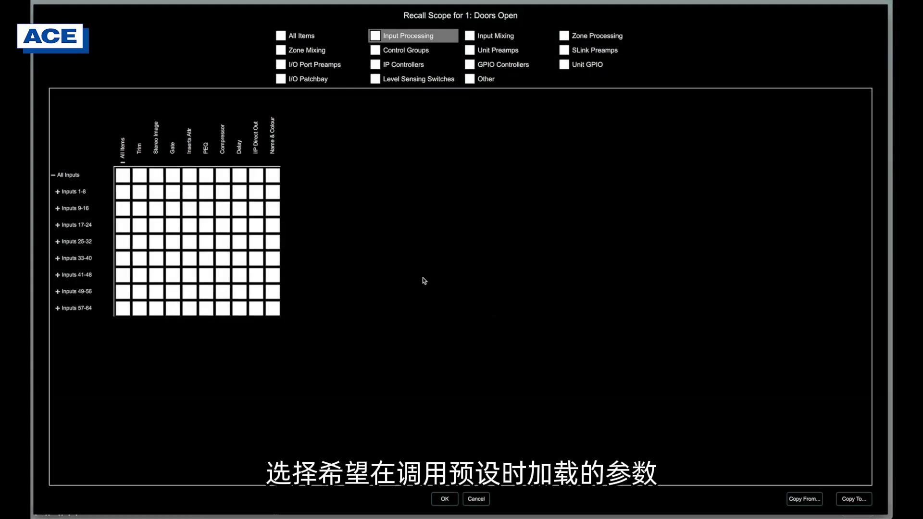
- Exclude all items from the recall scope, and include only Stereo Image, Gate, Inserts Attr and PEQ for Inputs 1-8
left_click(281, 37)
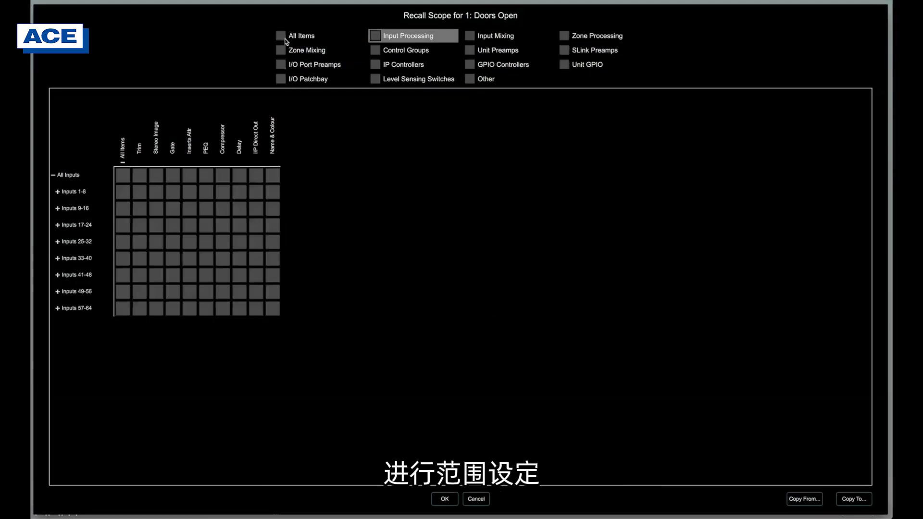
left_click(159, 194)
left_click(173, 194)
left_click(192, 194)
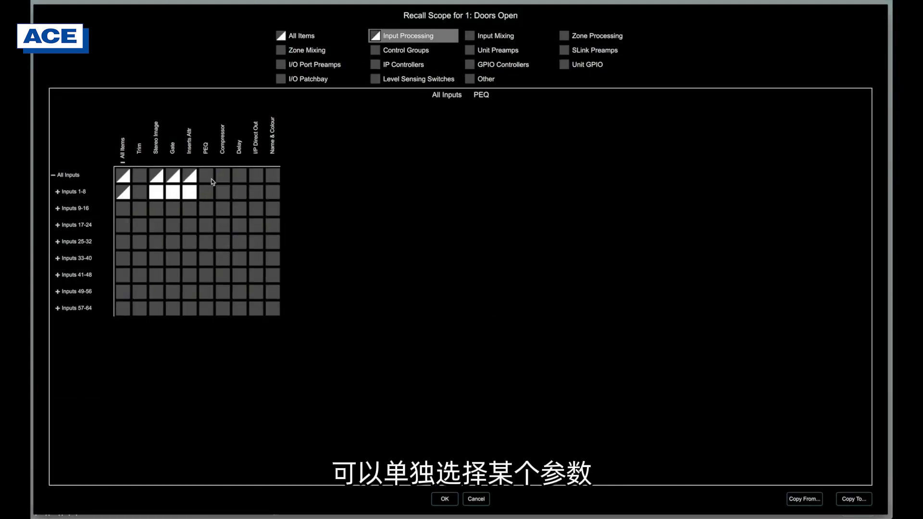
left_click(210, 190)
- Toggle Zone Mixing and Control Groups in the recall scope, and switch All Items until everything is included
left_click(285, 53)
left_click(376, 52)
left_click(281, 38)
left_click(281, 37)
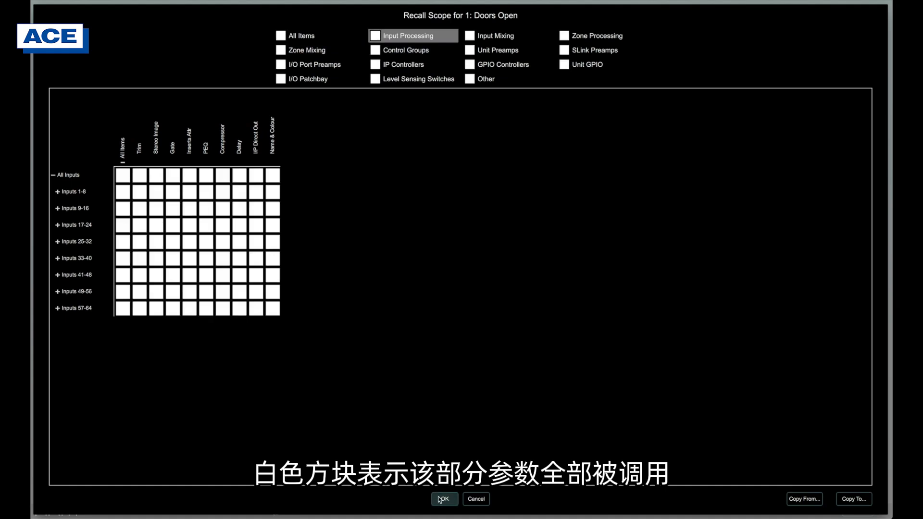
- Exclude PEQ for Inputs 9-16 from the recall scope, copy the scope to preset 11 and save it
left_click(203, 206)
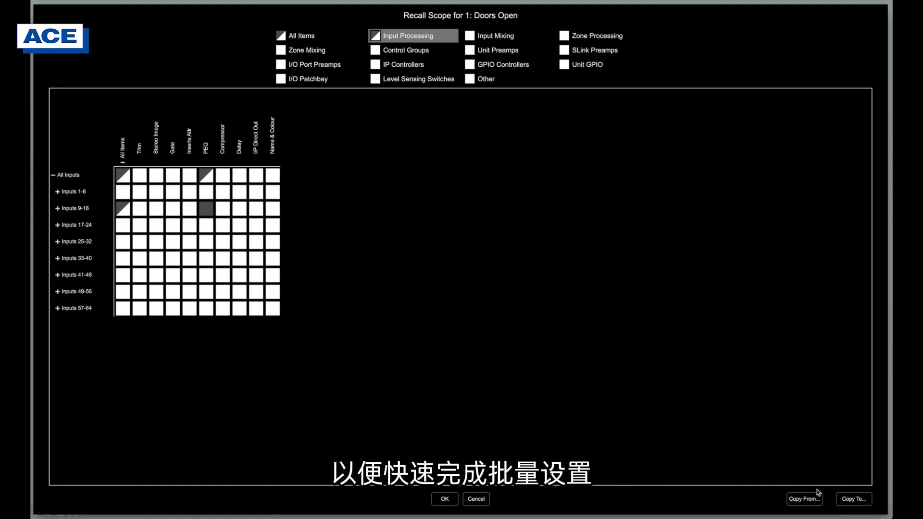
left_click(856, 498)
left_click(335, 258)
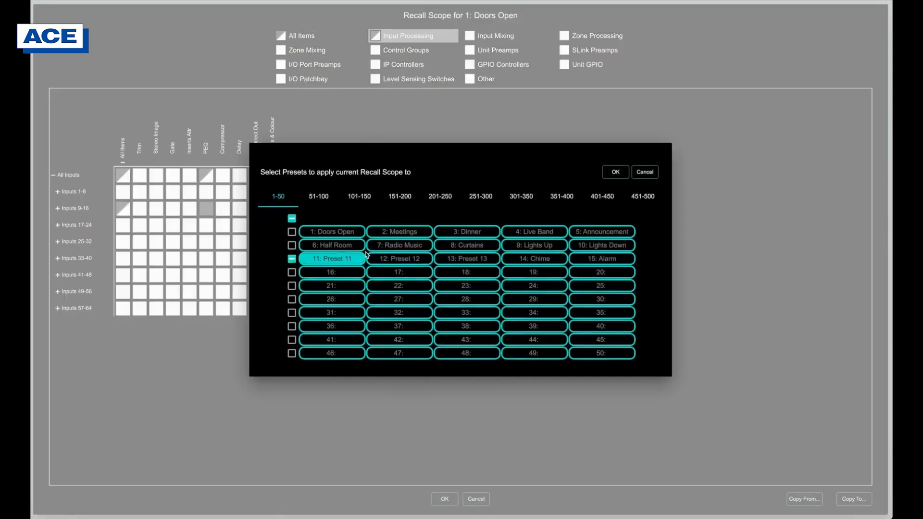
left_click(615, 172)
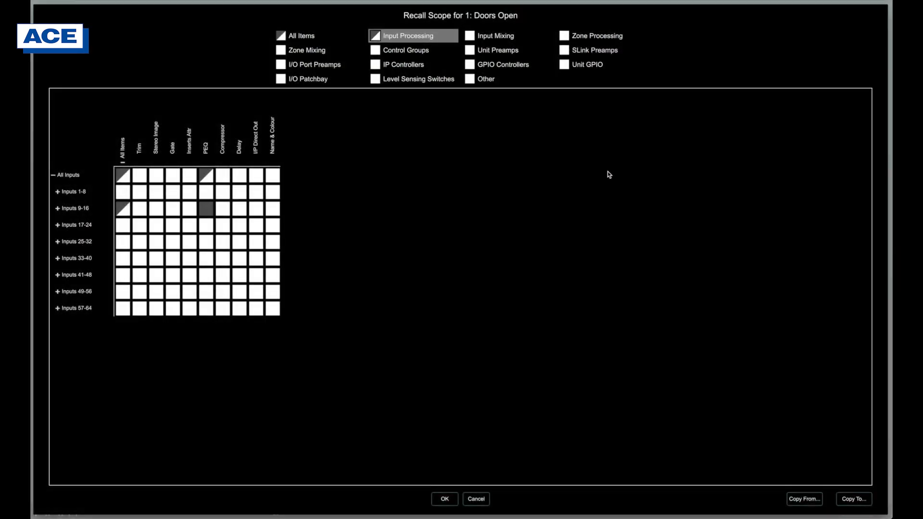
left_click(444, 499)
- Check the embedded recalls of preset 5: Announcement and select its Preset 14 entry
mouse_move(451, 182)
left_mouse_down()
mouse_move(453, 233)
mouse_move(450, 178)
left_mouse_up()
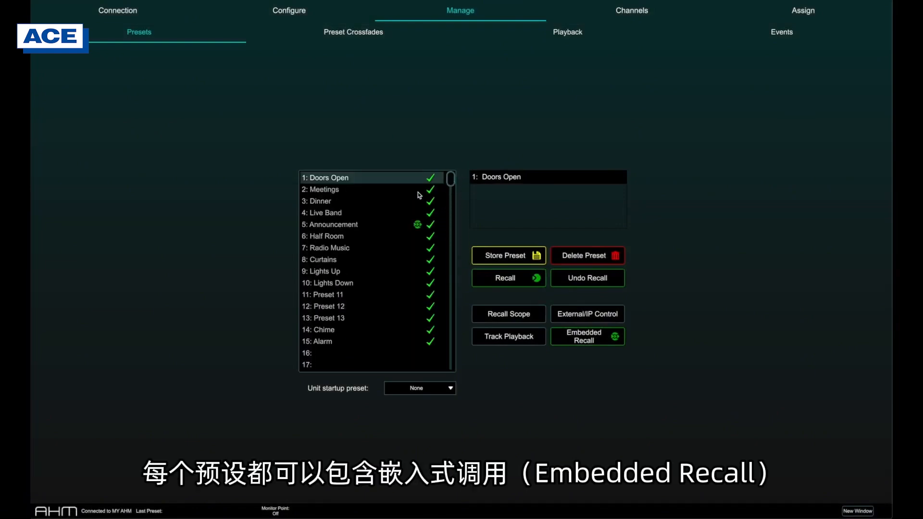
left_click(366, 225)
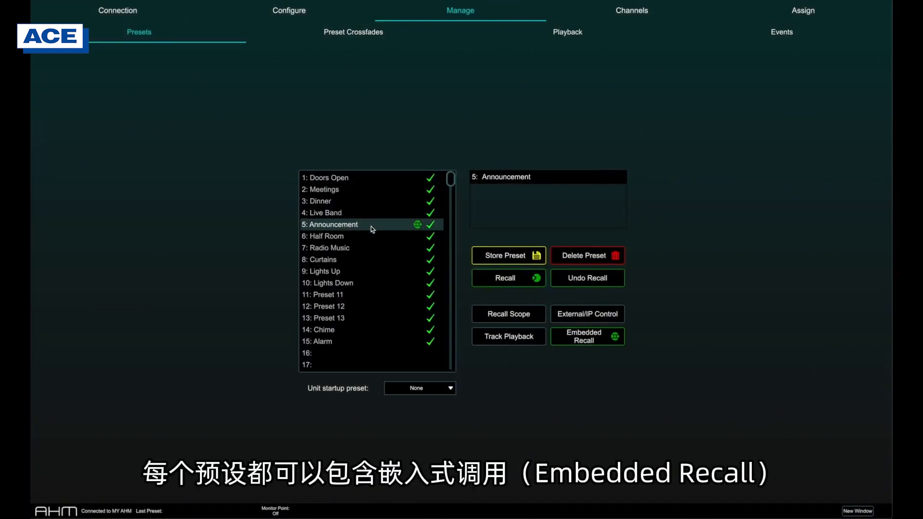
left_click(576, 344)
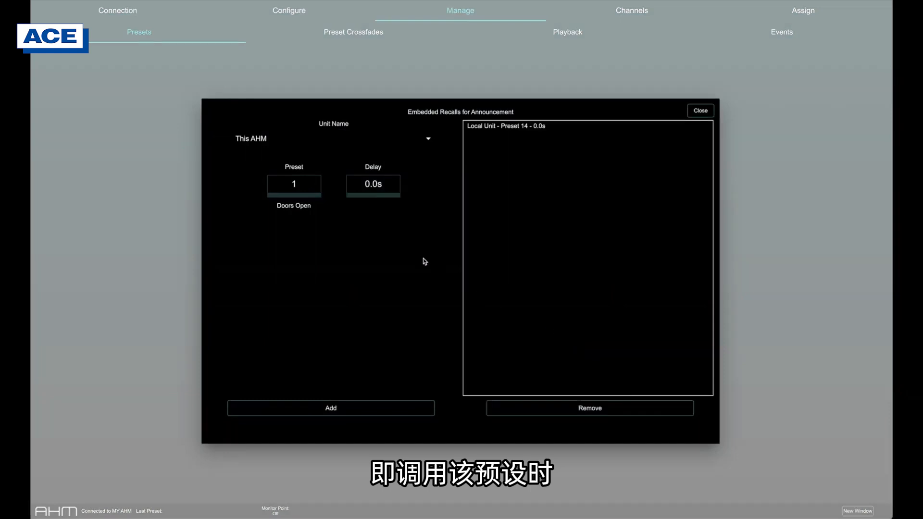
left_click(522, 127)
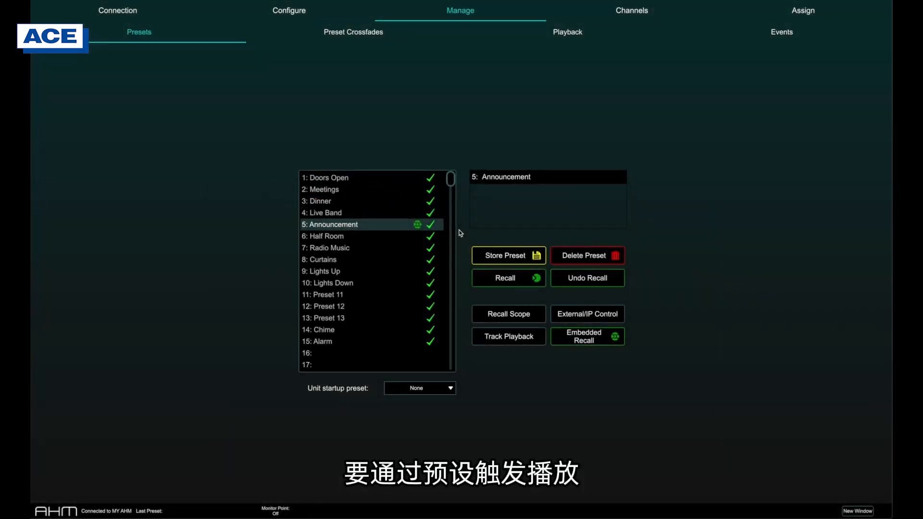
- Assign track 9: 4..wav as the track playback for preset 15: Alarm
left_click(343, 342)
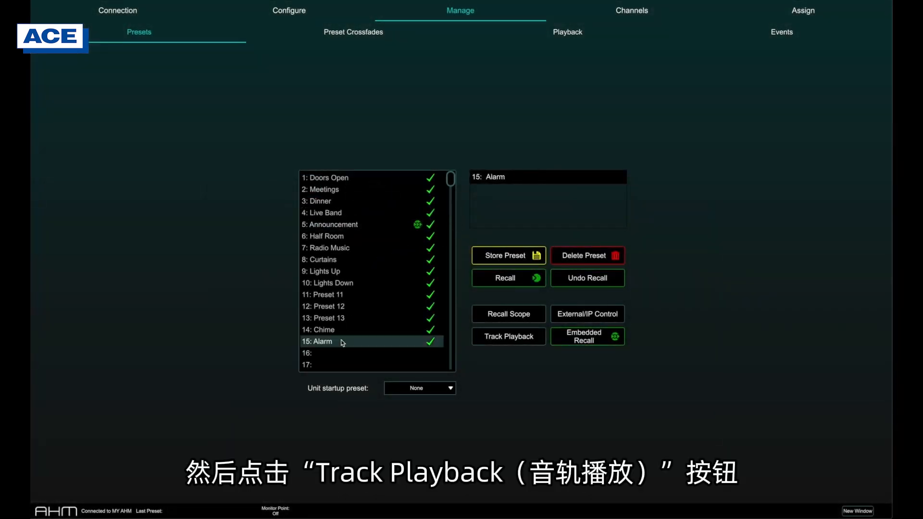
left_click(480, 334)
left_click(471, 253)
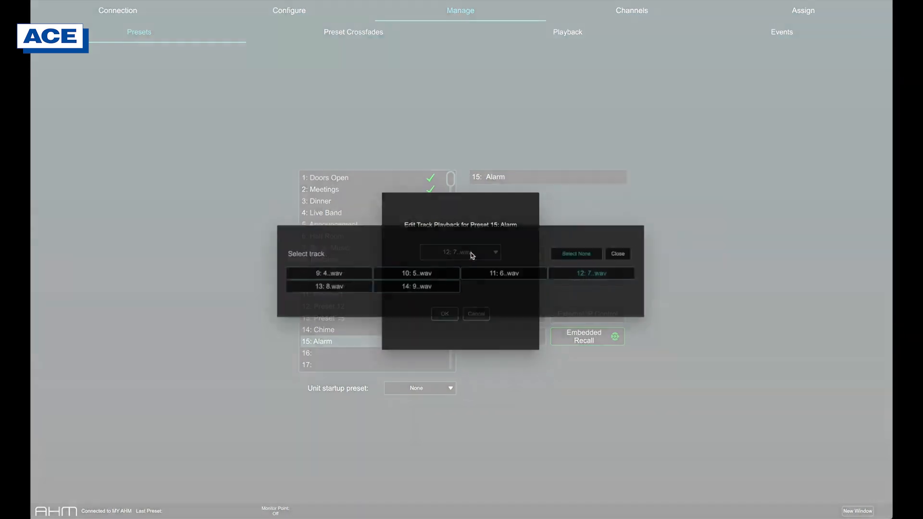
left_click(358, 277)
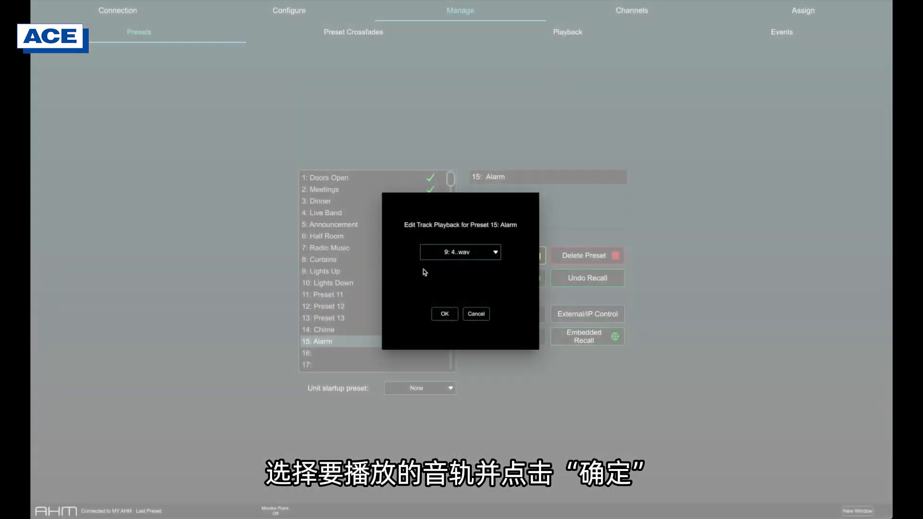
left_click(445, 315)
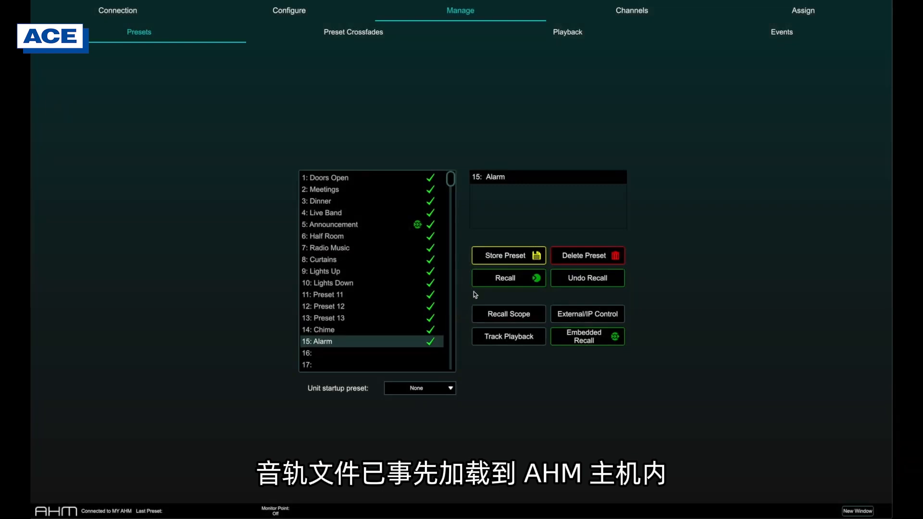
left_click(497, 31)
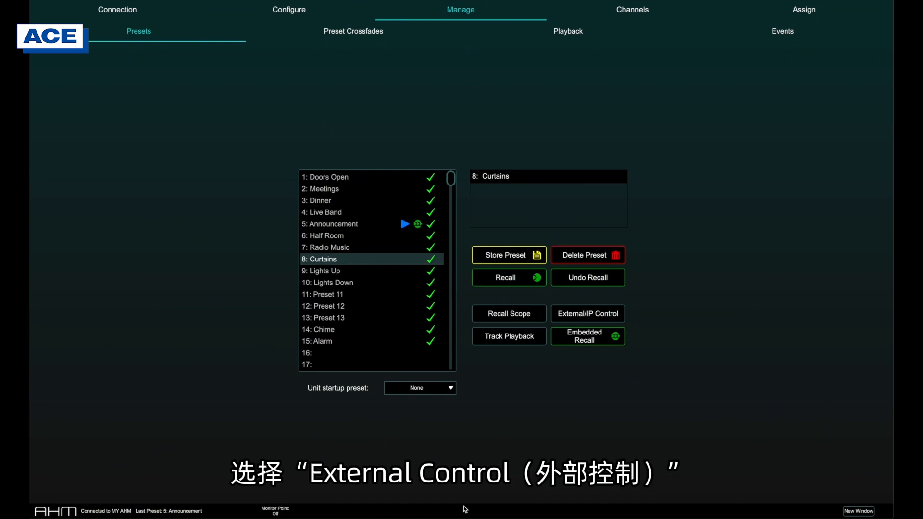
- Enter the external control string F0, 00, 00, 1A, 50, 12 for preset 8: Curtains
left_click(591, 318)
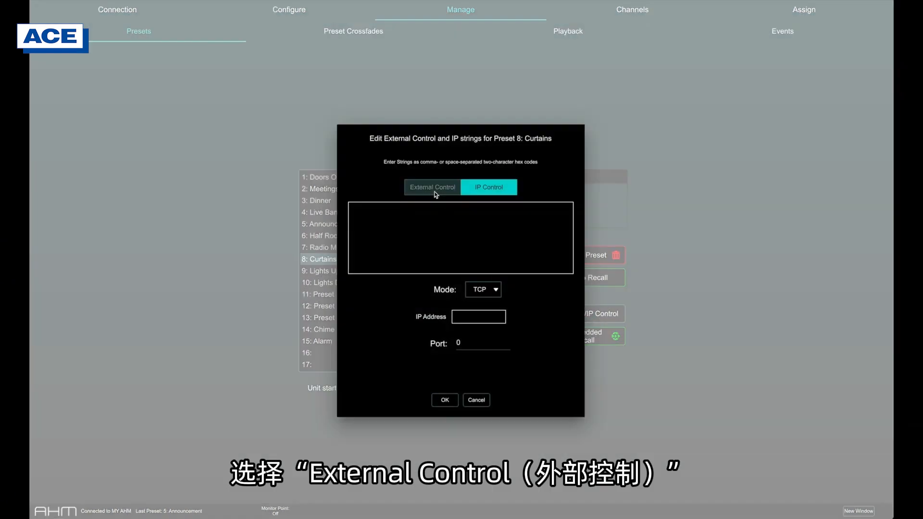
left_click(434, 190)
type("F0, 00, 00, 1A, 50, 12")
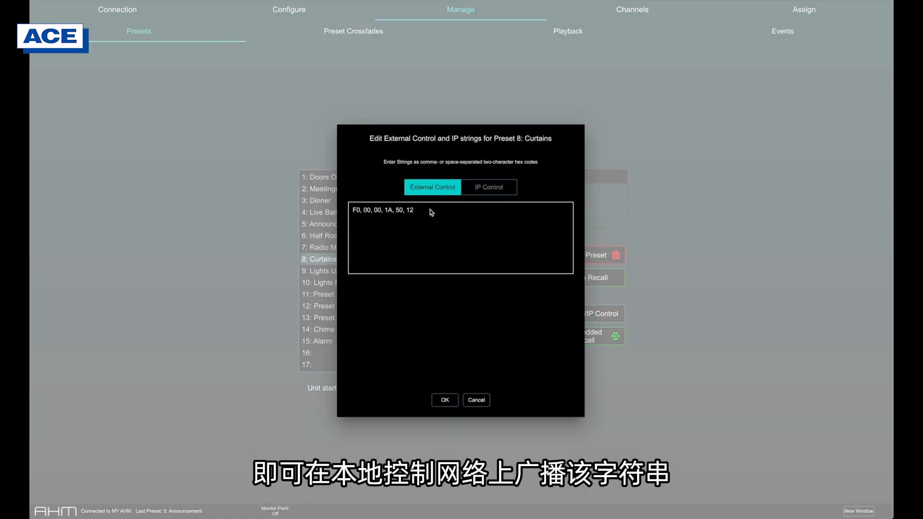
- Set the IP control target of preset 8: Curtains to IP address 192.168.1.90 and port 51325
left_click(480, 193)
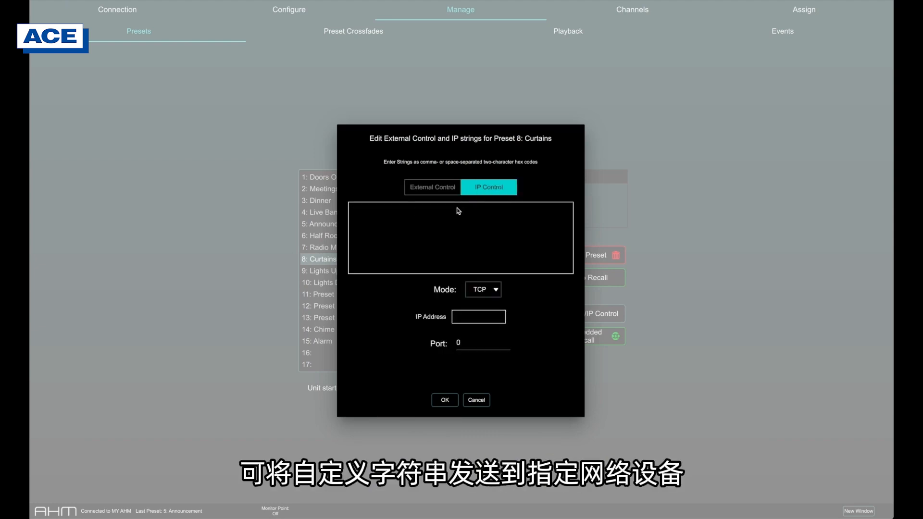
left_click(495, 317)
type("192.168")
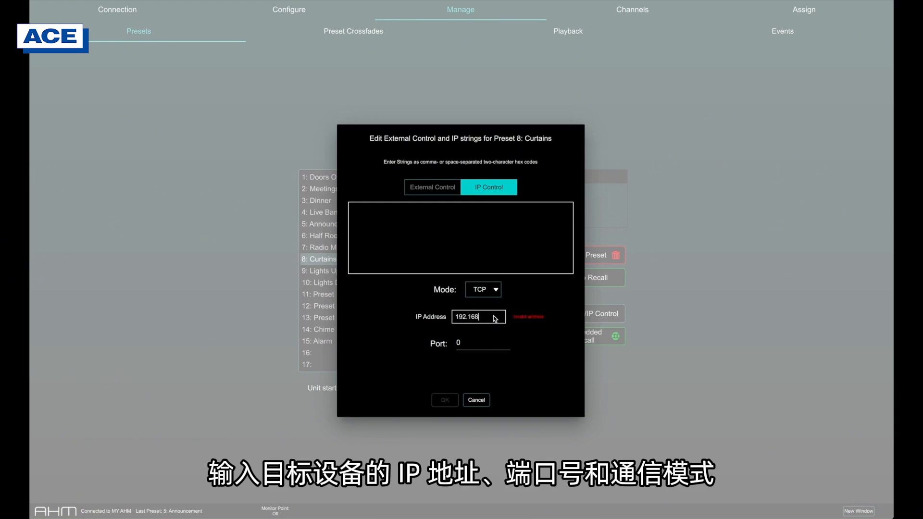
type(".1.90")
left_click(464, 342)
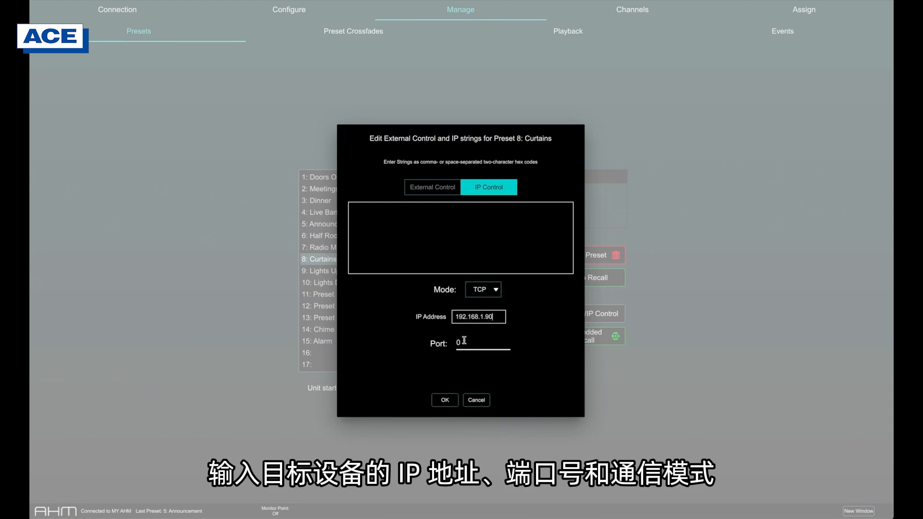
type("51325")
- Enter F0, 00, 00, 1A, 50, 12 as the IP control string, save the settings and recall preset 8: Curtains
left_click(421, 231)
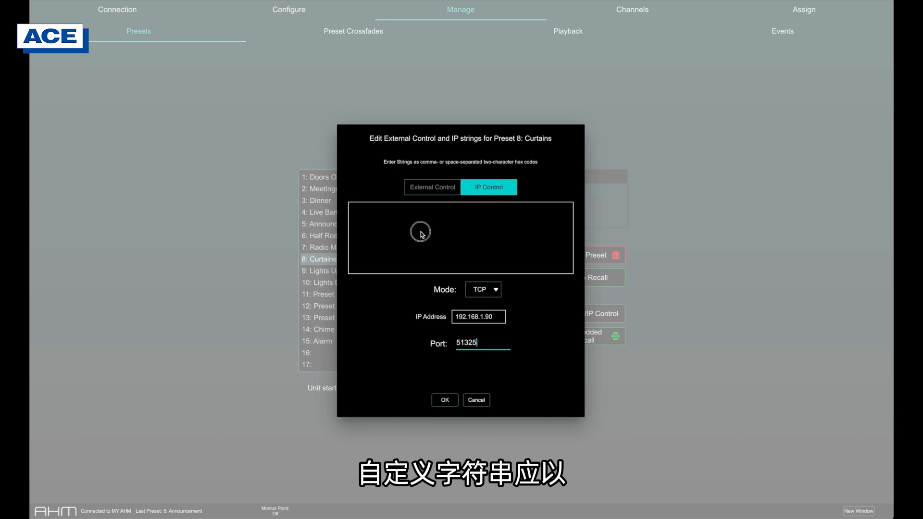
type("F0, 00, 00, 1A, 50, 12")
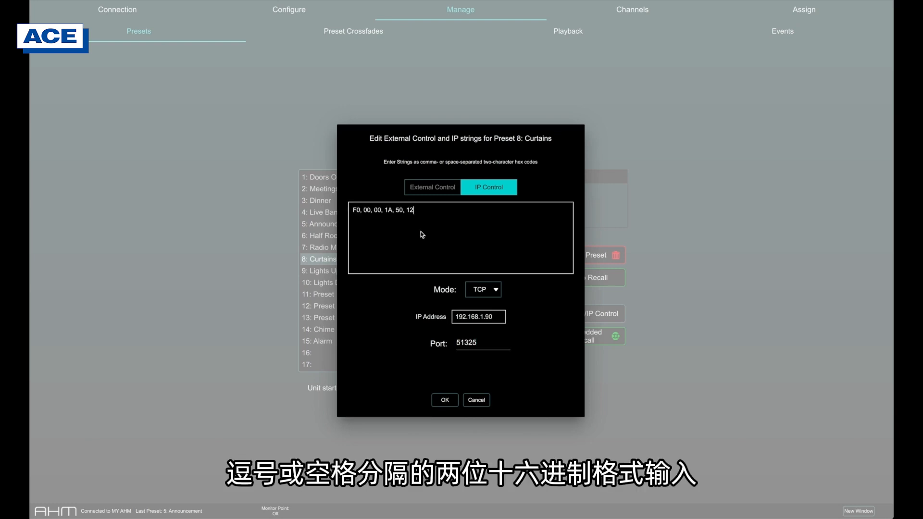
left_click(442, 398)
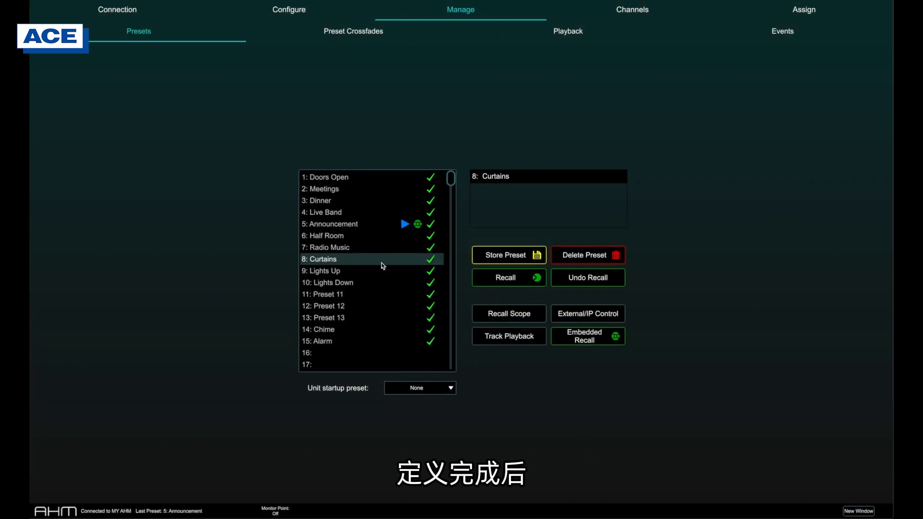
left_click(497, 277)
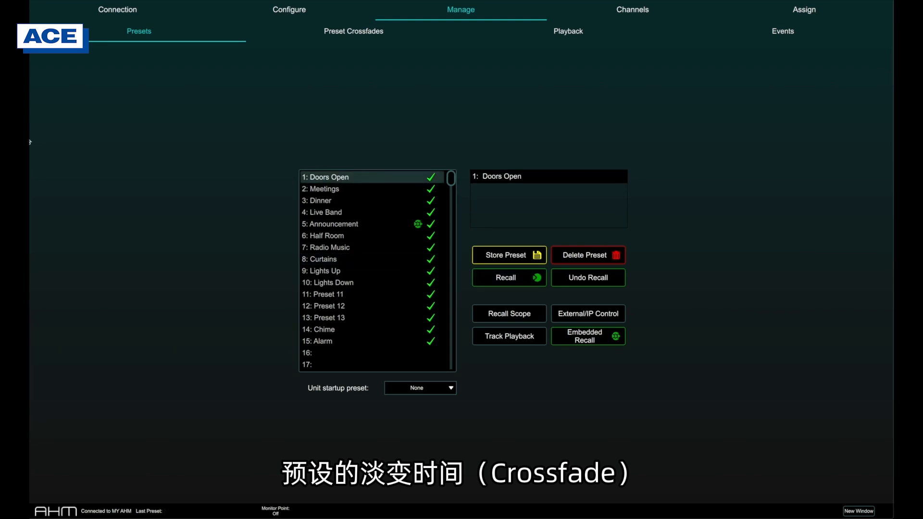
- Open the preset crossfade settings and deselect inputs 1: Desk Mic and 2: Chime
left_click(275, 38)
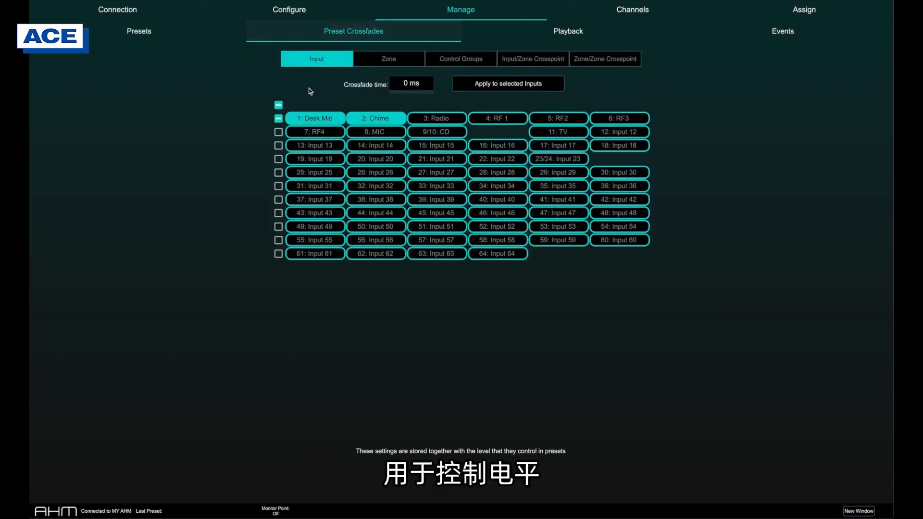
left_click(319, 117)
left_click(354, 117)
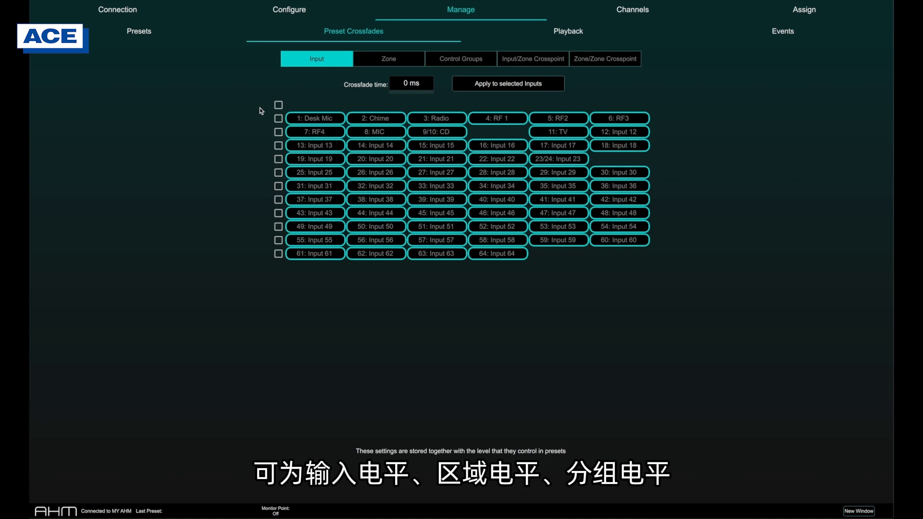
- Review the crossfade settings for zones, control groups, input/zone and zone/zone crosspoints, and return to the inputs
left_click(391, 59)
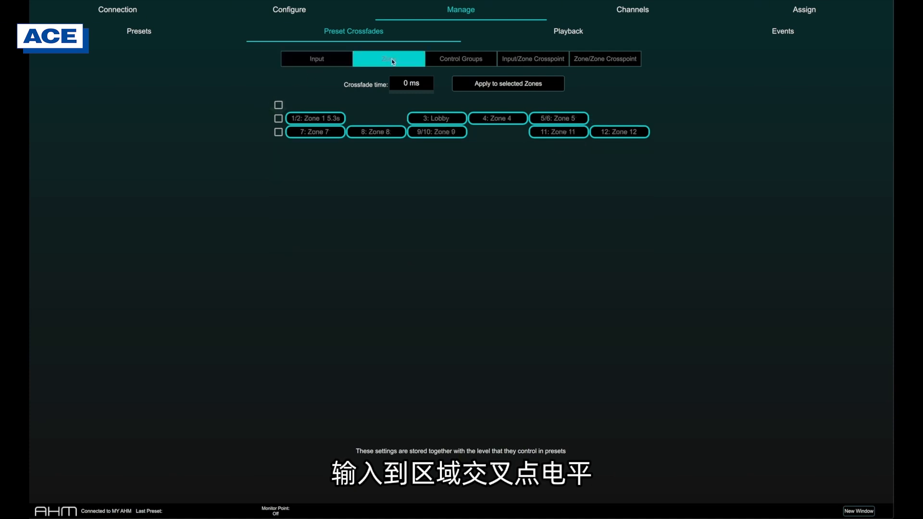
left_click(457, 59)
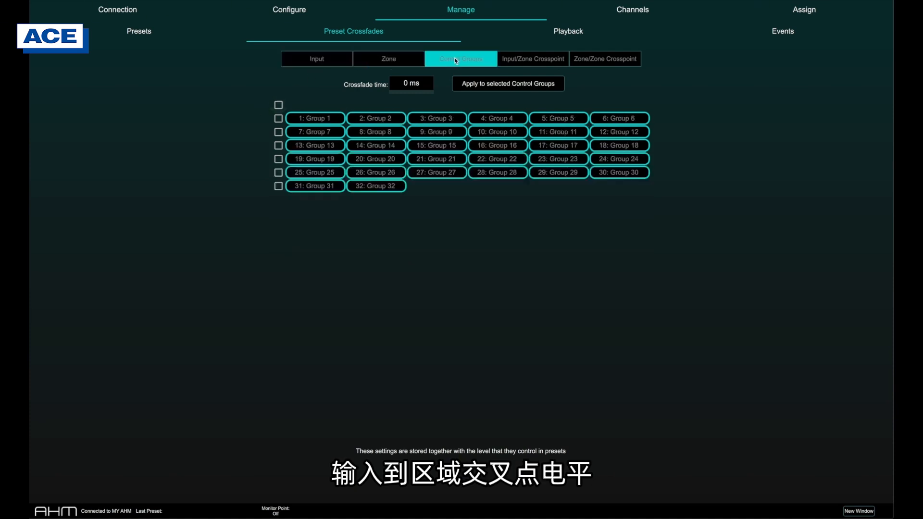
left_click(513, 62)
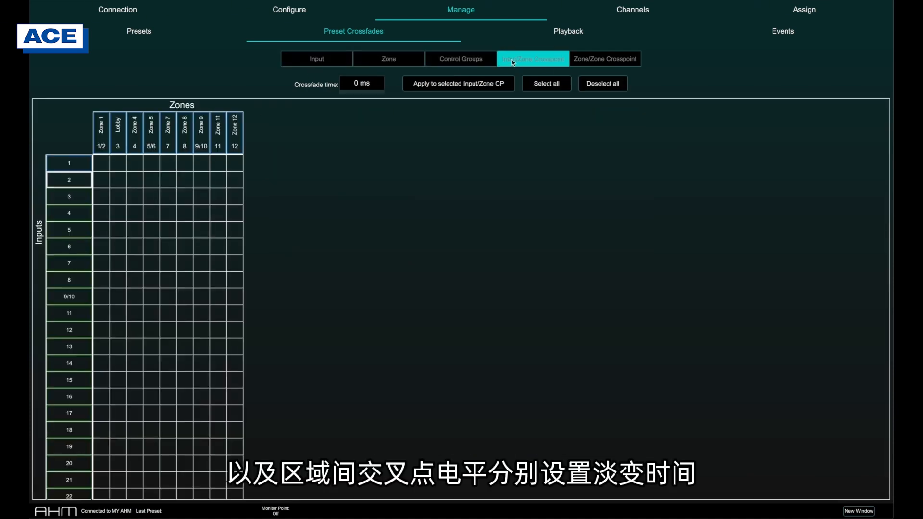
left_click(585, 62)
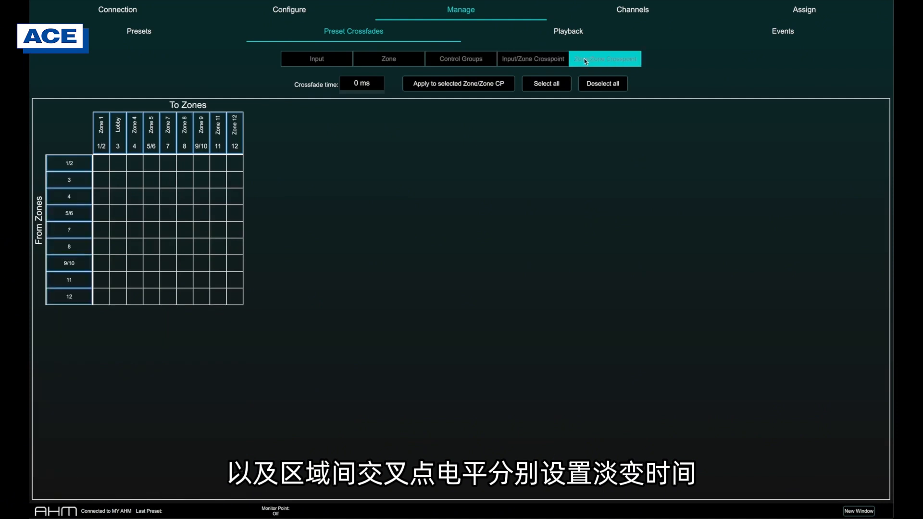
left_click(318, 65)
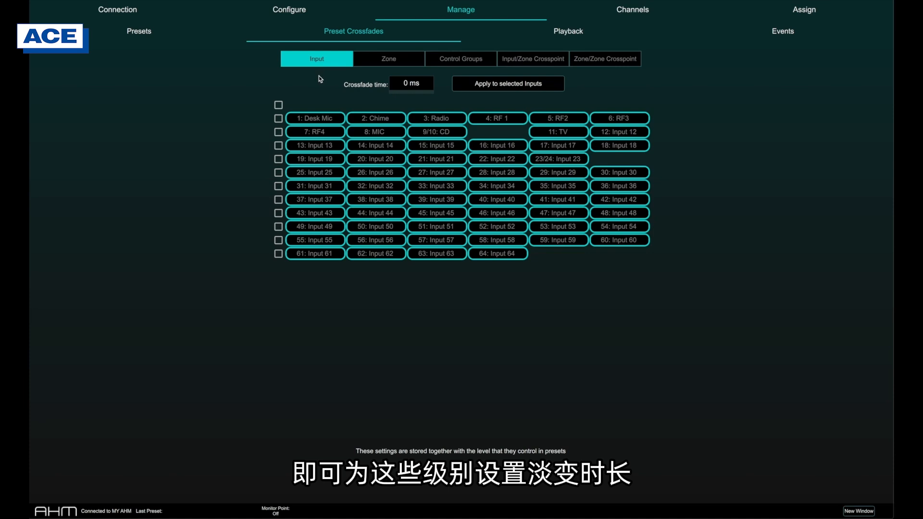
- Apply a crossfade time of 3.26 s to inputs 1: Desk Mic, 2: Chime and 3: Radio
left_click(321, 118)
left_click_drag(415, 83, 432, 87)
left_click(471, 86)
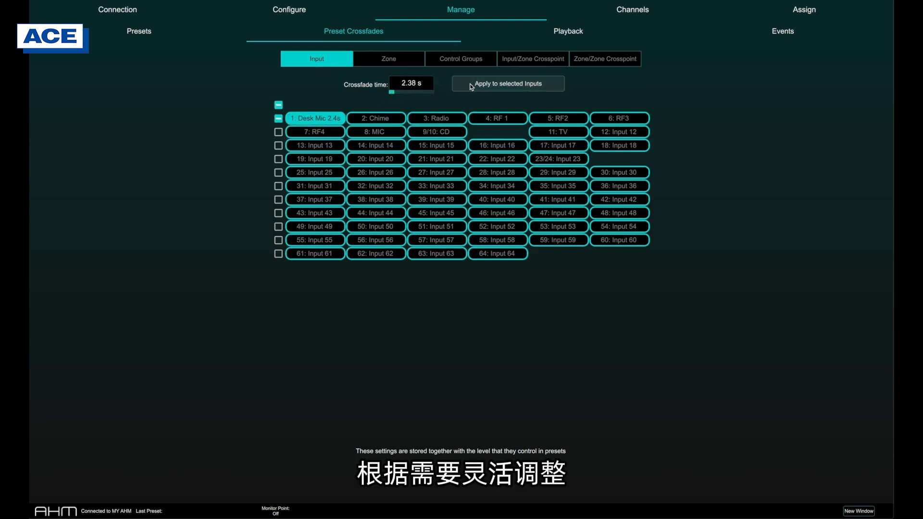
left_click(370, 118)
left_click(425, 117)
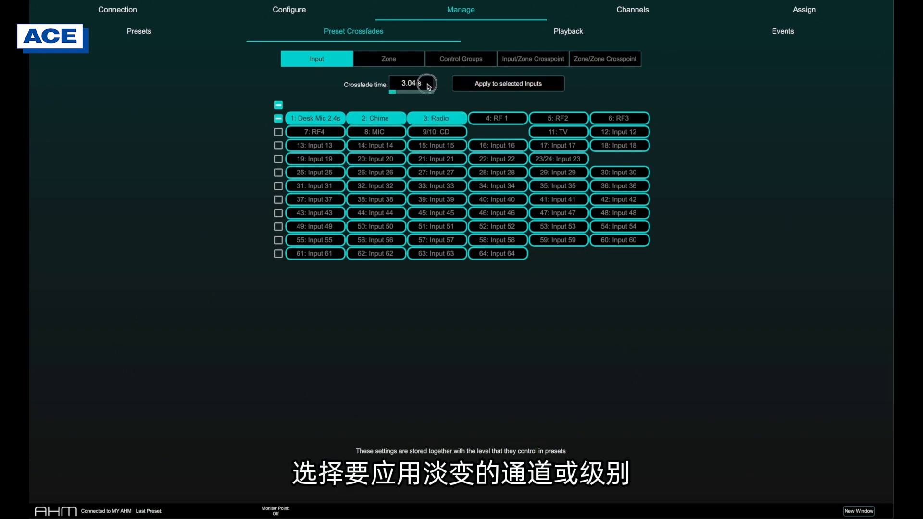
left_click(470, 85)
- Select all inputs and apply a crossfade time of 4.12 s to them
left_click(278, 104)
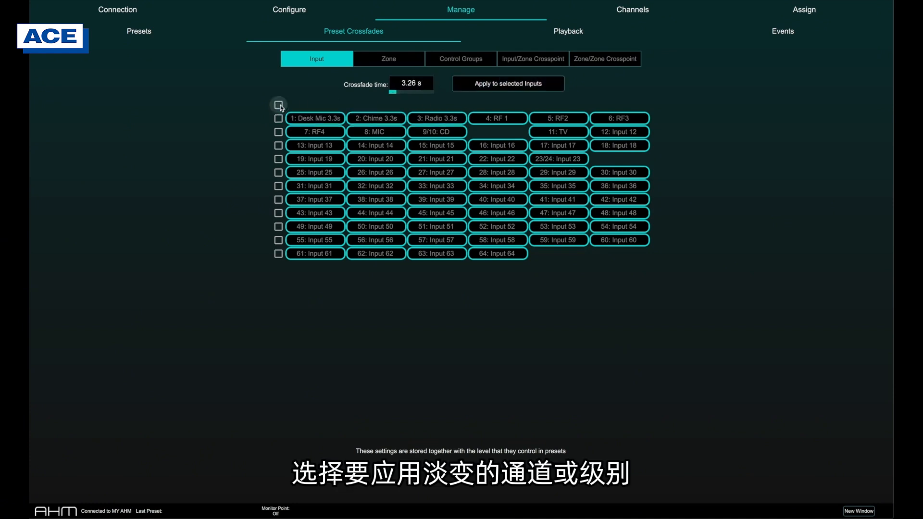
left_click(279, 105)
left_click(407, 84)
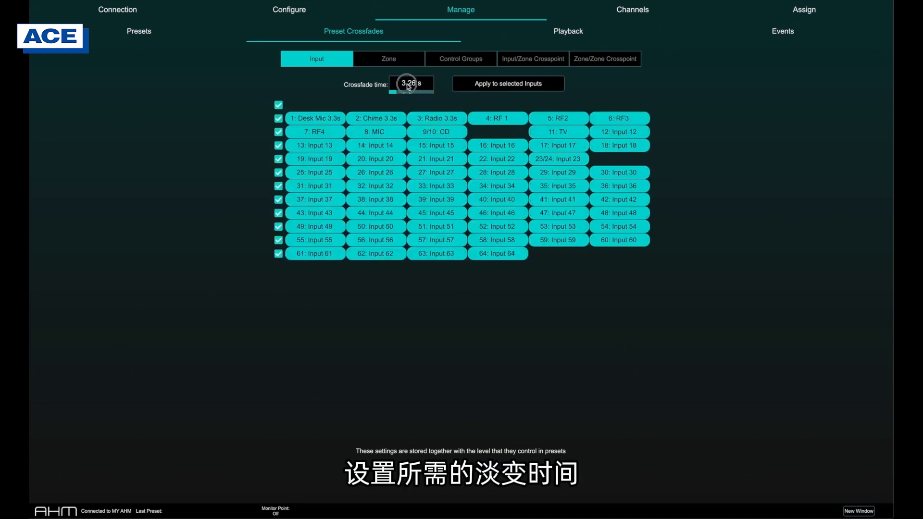
left_click(480, 85)
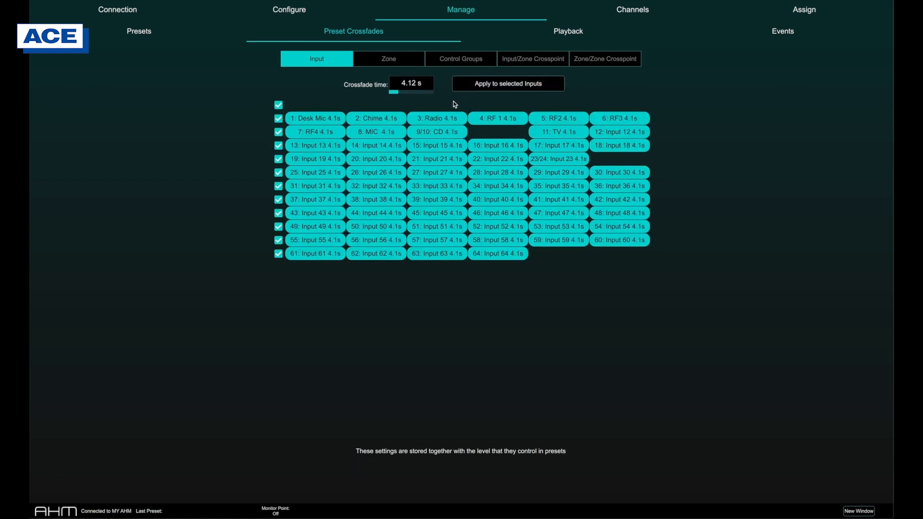
- Deselect all inputs and apply a crossfade time of 5 s to input 1: Desk Mic only
left_click(279, 105)
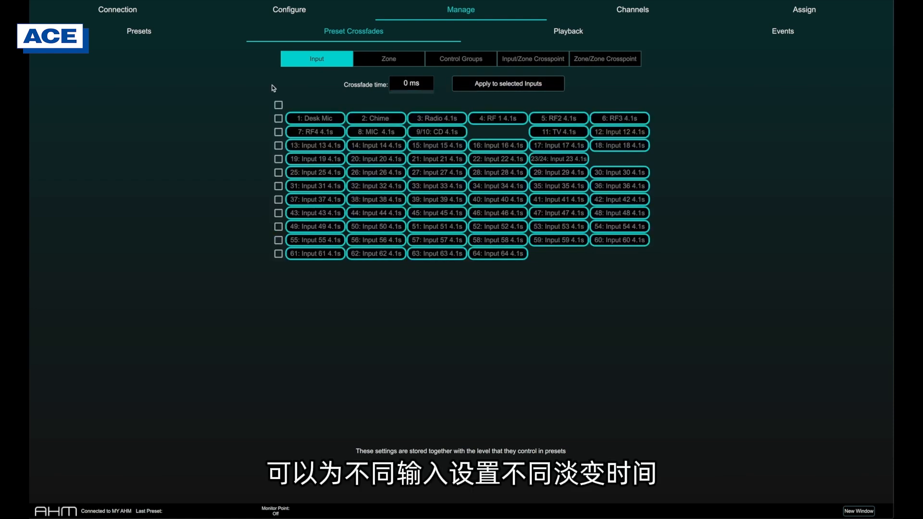
left_click(319, 118)
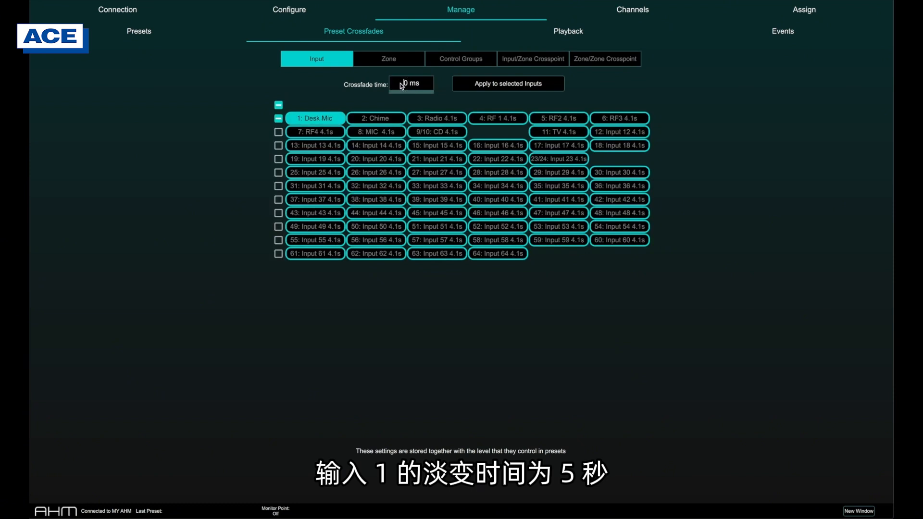
left_click(401, 86)
type("5")
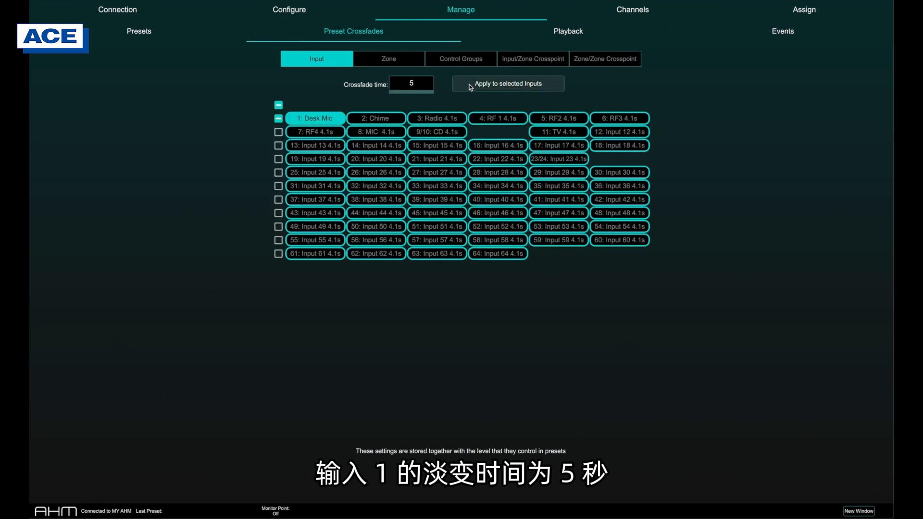
left_click(471, 87)
- Apply a crossfade time of 10 s to input 2: Chime
left_click(376, 118)
left_click(403, 85)
type("2")
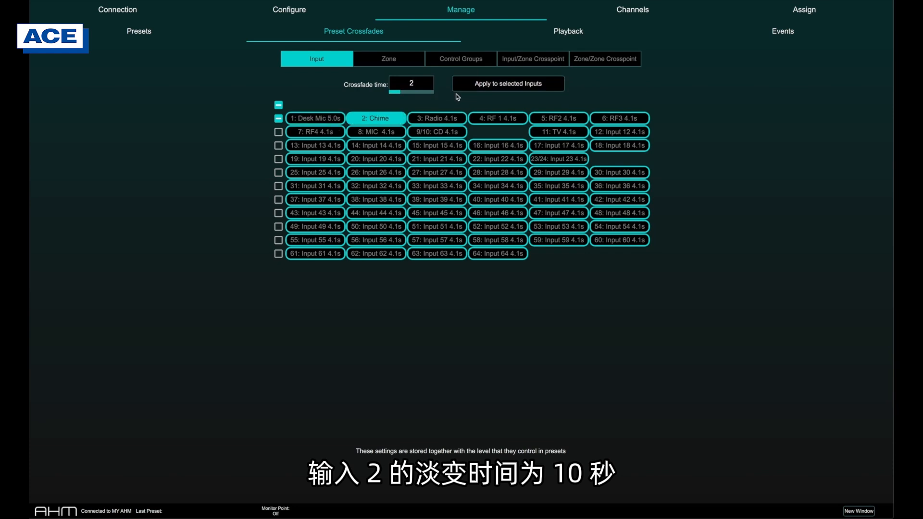
key("BackSpace")
type("10")
left_click(476, 89)
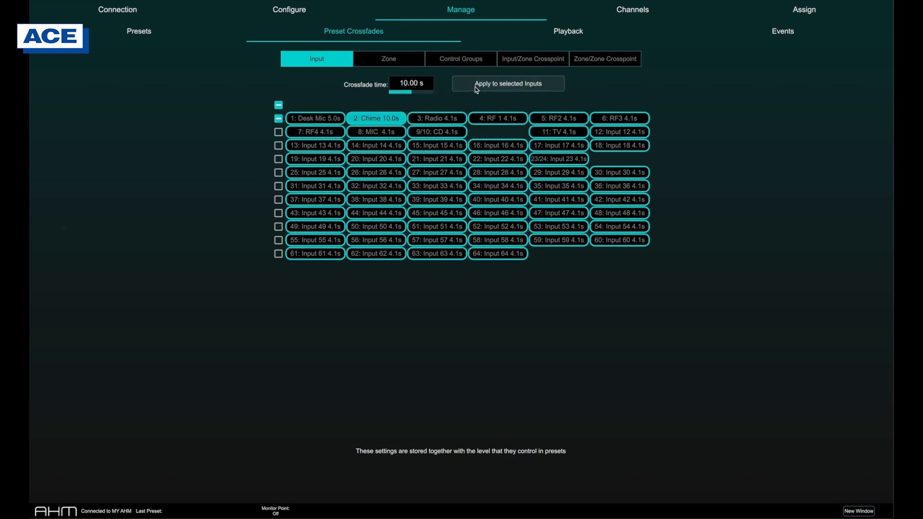
- Apply a crossfade time of 2.00 s to the zone/zone crosspoint from zone 1/2 to Zone 1
left_click(535, 60)
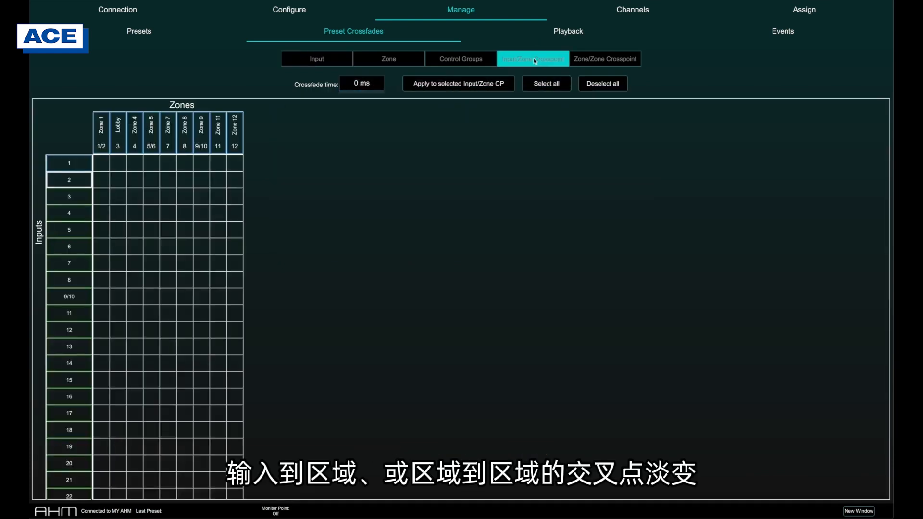
left_click(588, 62)
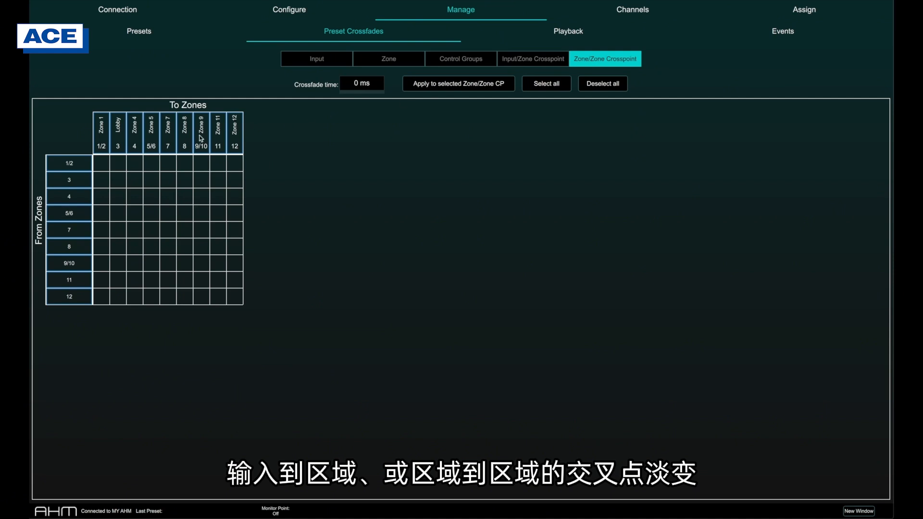
left_click(104, 160)
left_click_drag(358, 81, 383, 78)
left_click(421, 86)
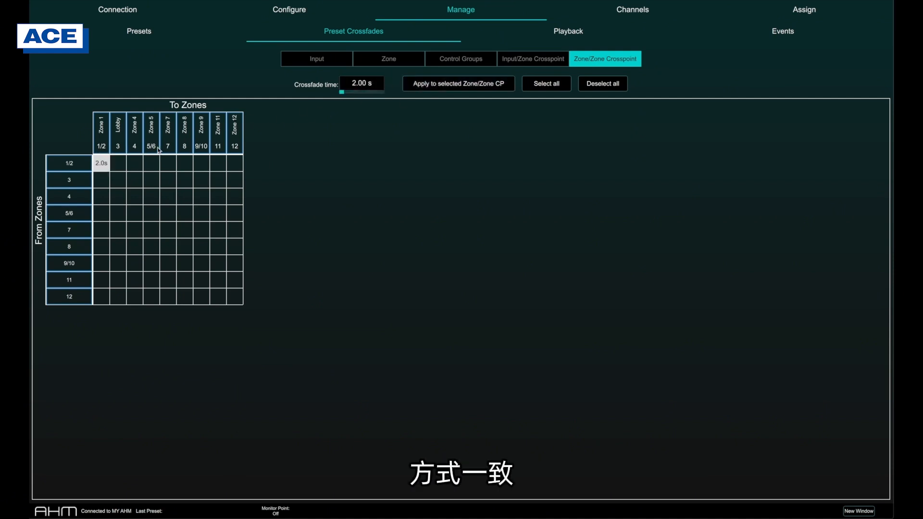
- Apply the 2.00 s crossfade to the crosspoints from zone 1/2 to zones 3 through 7, and to all zone/zone crosspoints
left_click_drag(121, 163, 168, 164)
left_click(428, 85)
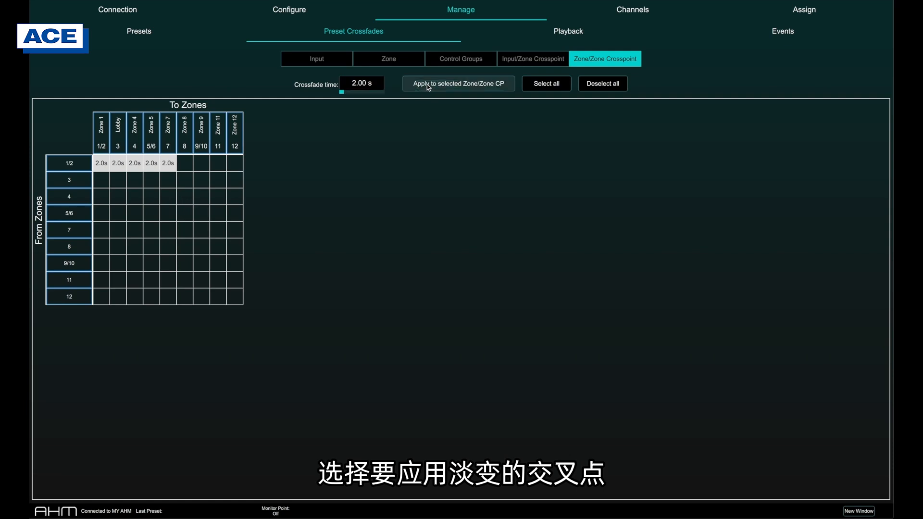
left_click(546, 84)
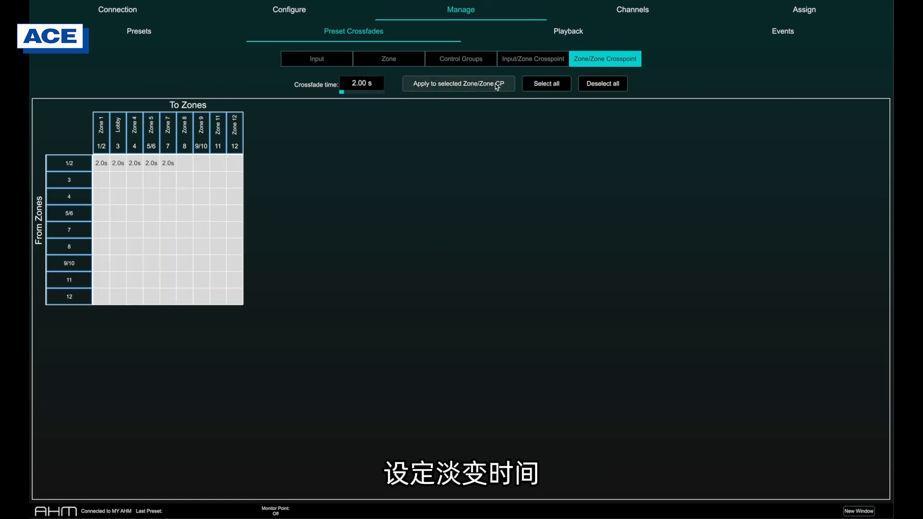
left_click(496, 85)
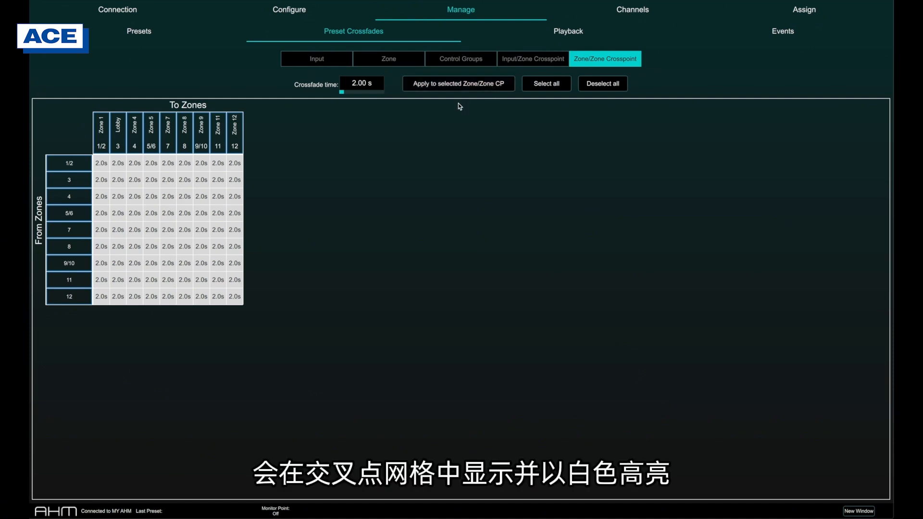
- Deselect every crosspoint in the row from zone 1/2, from Zone 12 back to Zone 1, to disable their crossfades
left_click(241, 165)
left_click(222, 167)
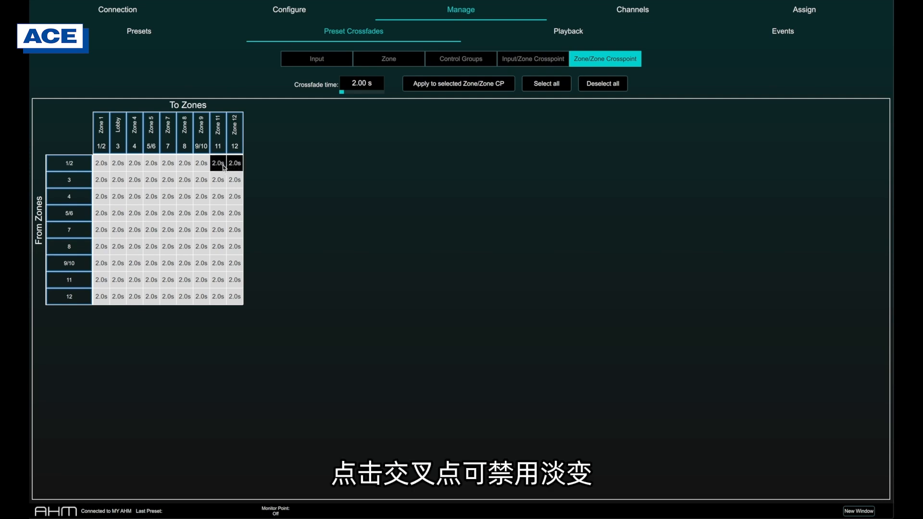
left_click(201, 166)
left_click(185, 167)
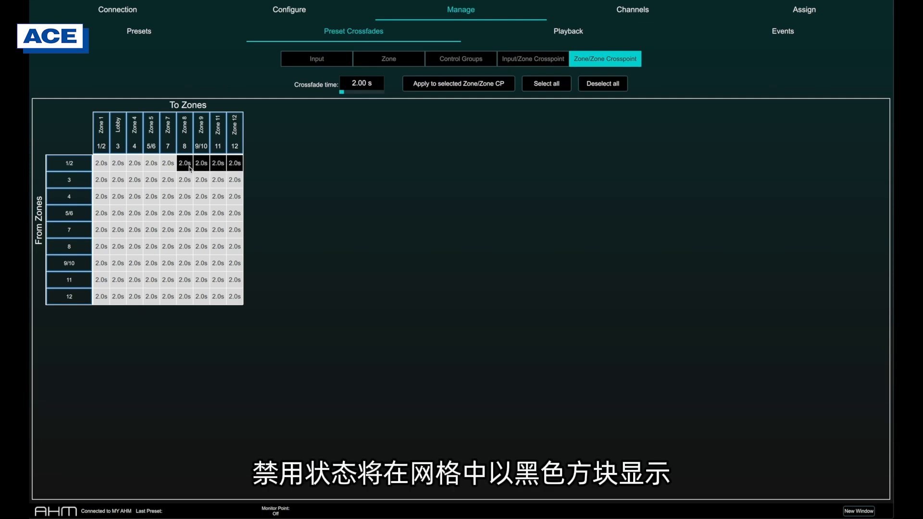
left_click(167, 167)
left_click(151, 166)
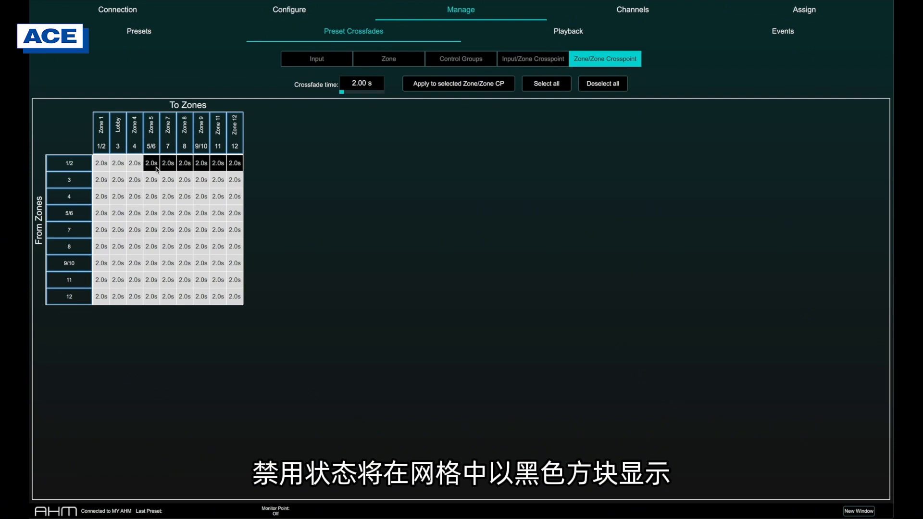
left_click(134, 167)
left_click(120, 166)
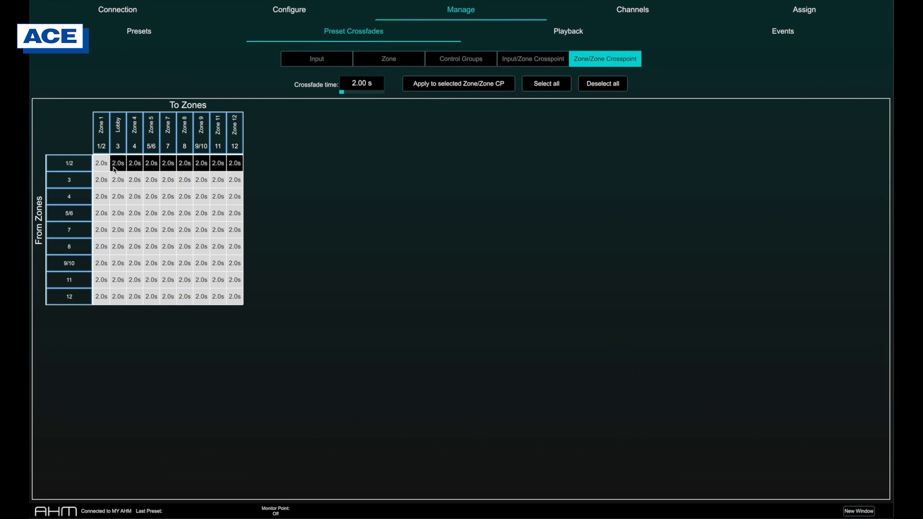
left_click(105, 166)
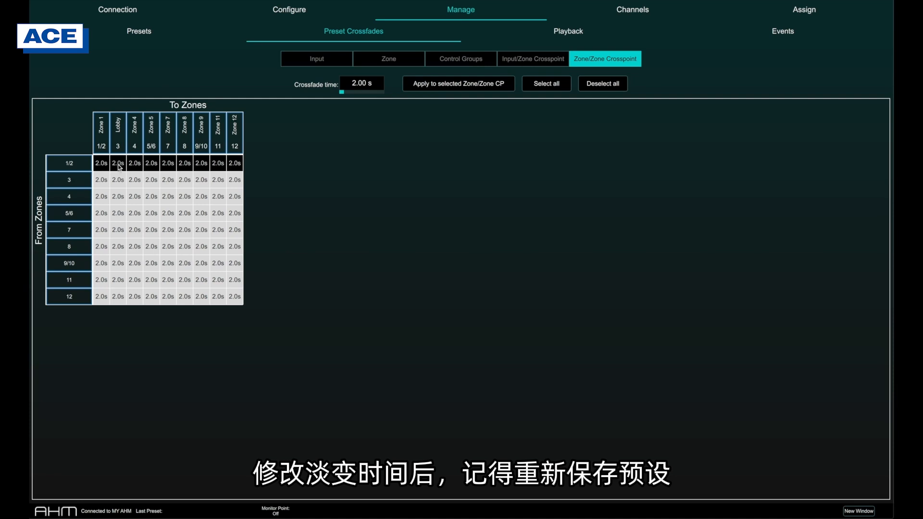
- Store the current settings to preset 11: Preset 11, overwriting the existing preset
left_click(172, 38)
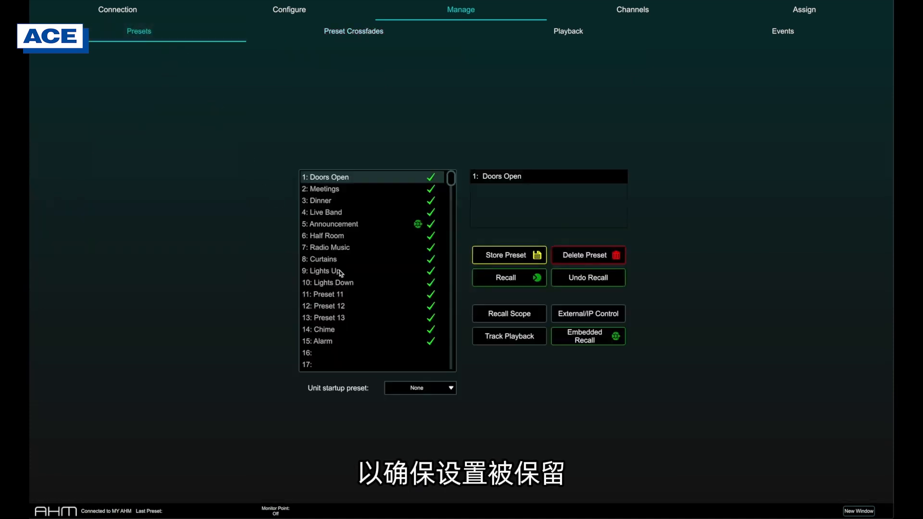
left_click(340, 295)
left_click(507, 260)
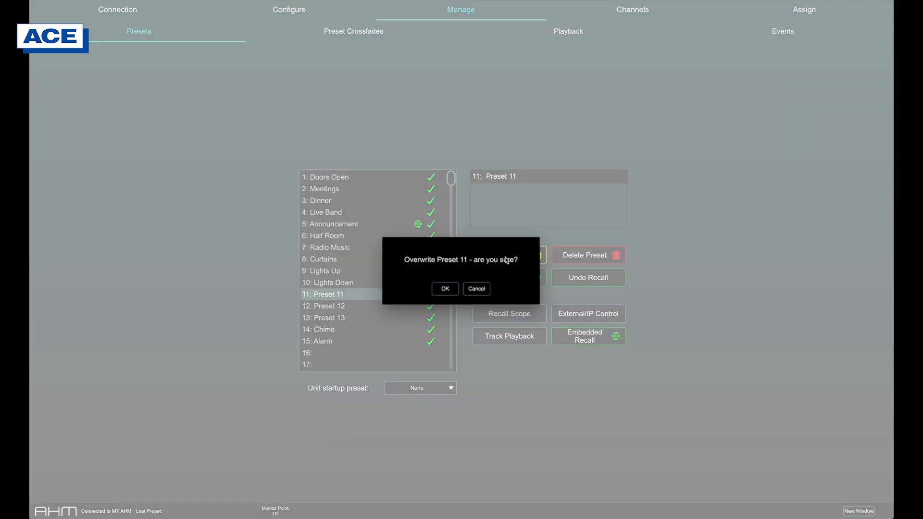
left_click(450, 291)
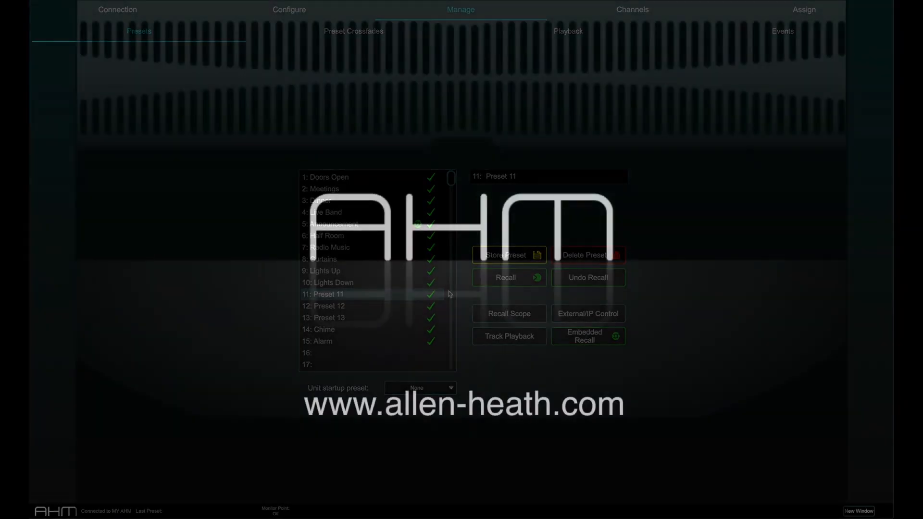